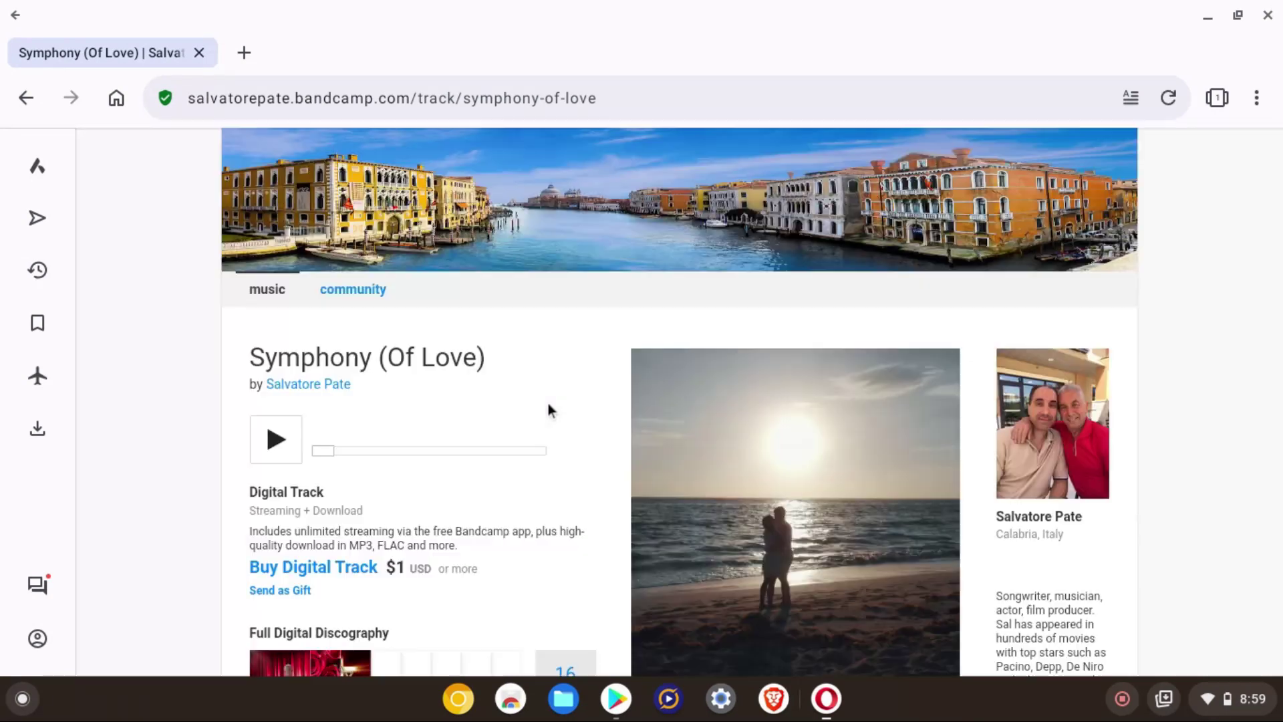
Play the Symphony (Of Love) track on the Bandcamp page.
{"action": "left_click", "coordinate": [273, 438]}
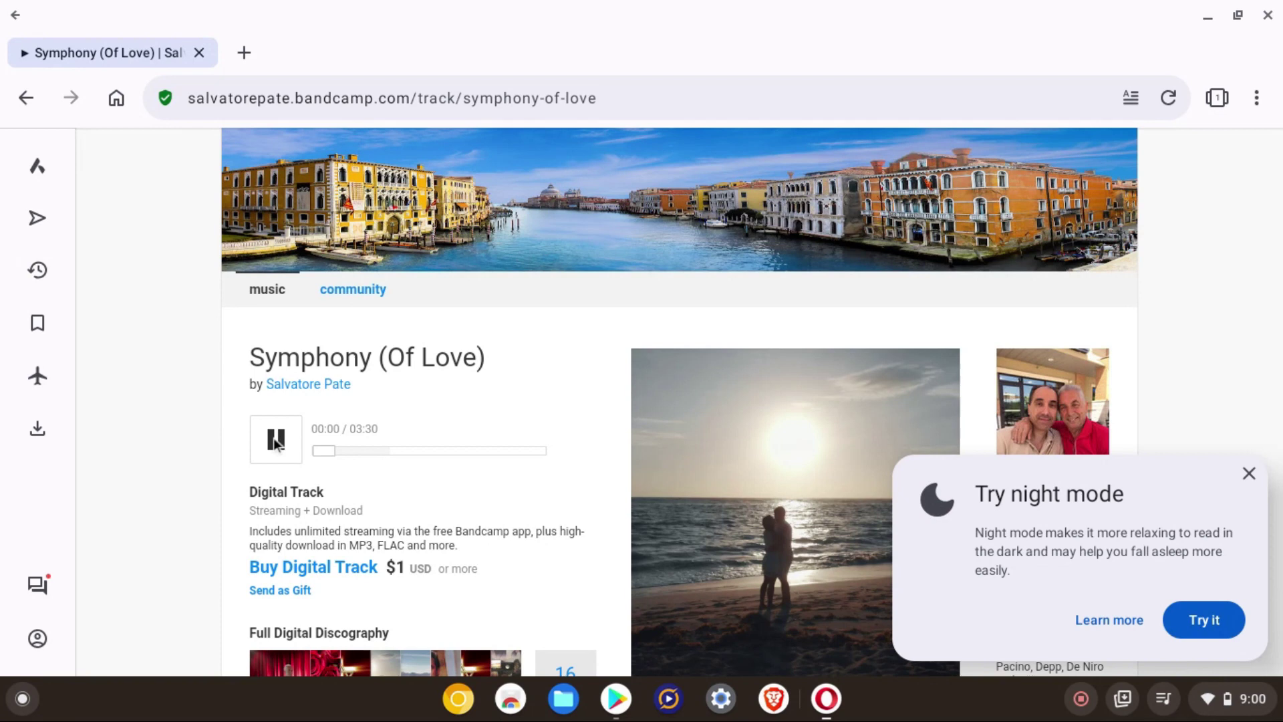
Accept the night mode suggestion and switch night mode on with some dimming.
{"action": "left_click", "coordinate": [1213, 620]}
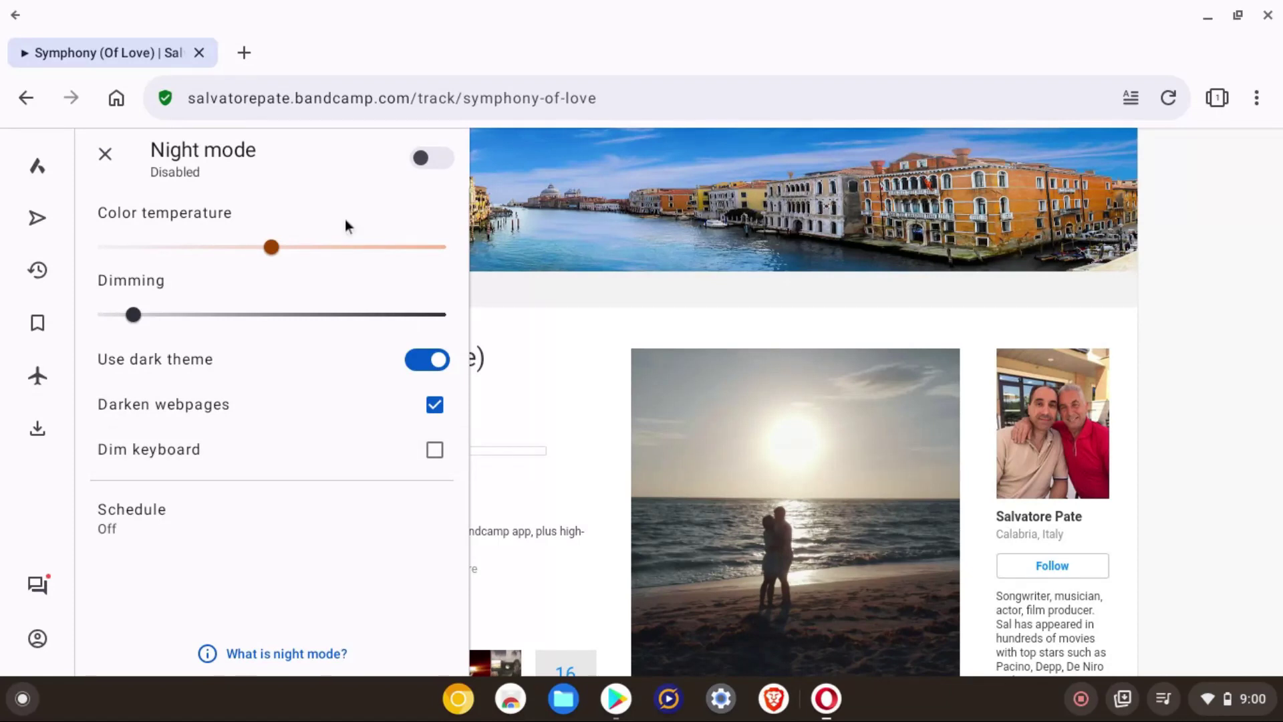
{"action": "left_click", "coordinate": [207, 316]}
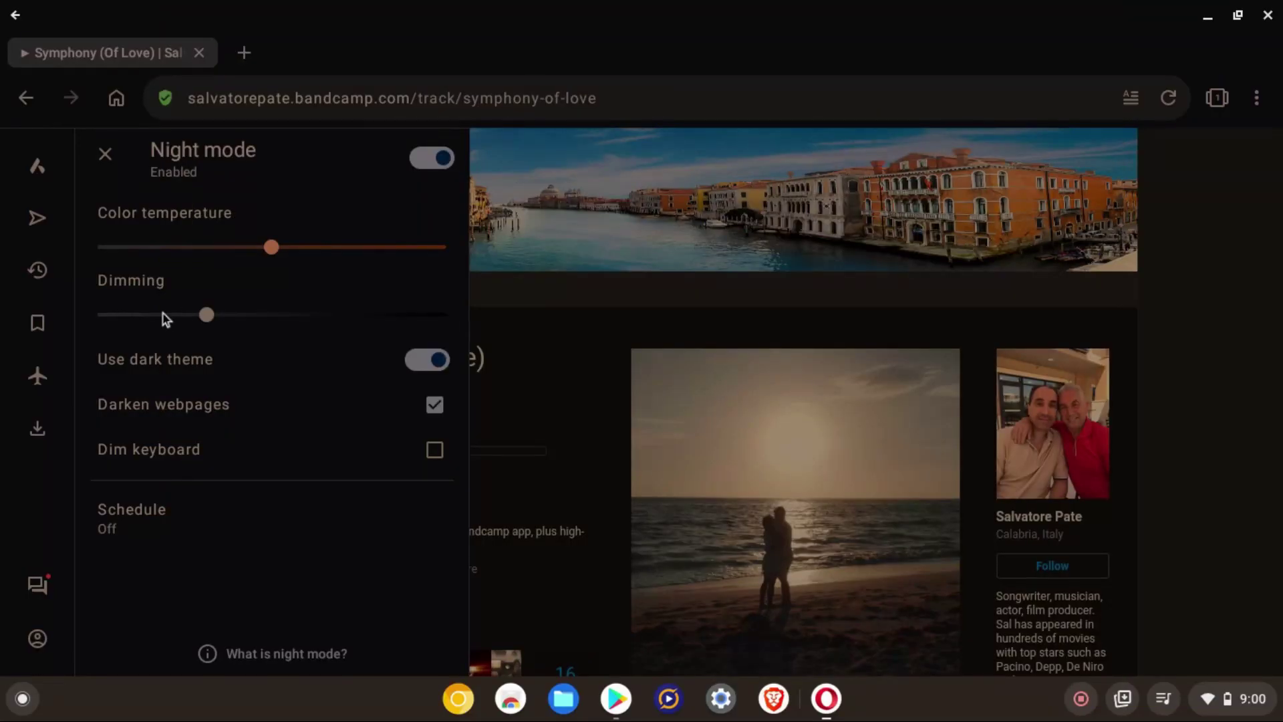
Lower the night mode colour temperature, bring dimming to near minimum, and close the panel.
{"action": "left_click", "coordinate": [165, 318]}
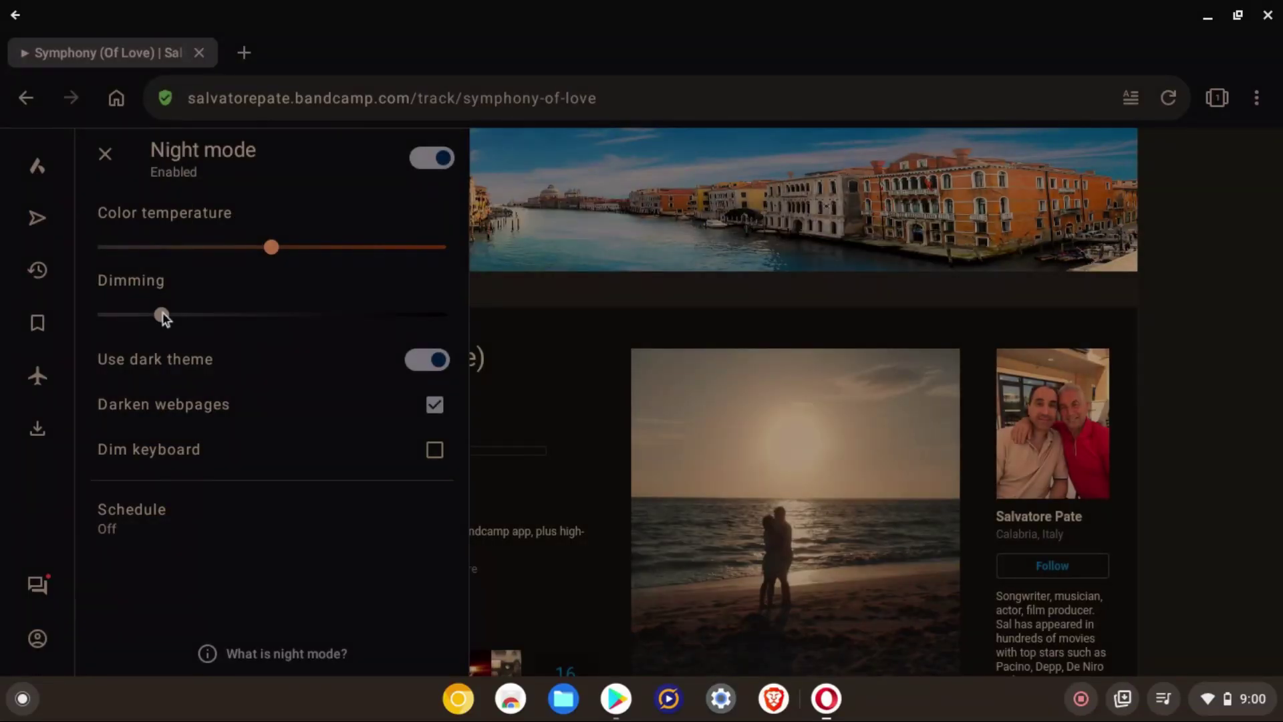
{"action": "left_click", "coordinate": [185, 248]}
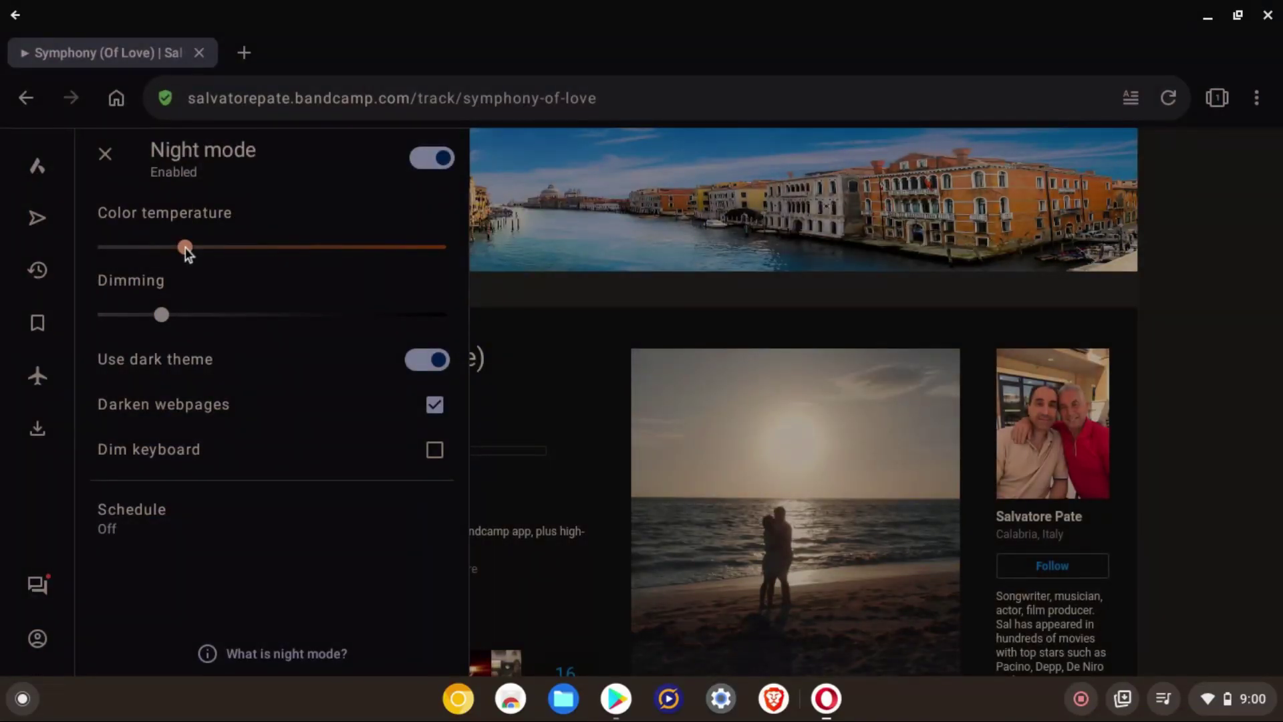
{"action": "left_click", "coordinate": [124, 315]}
{"action": "left_click", "coordinate": [108, 315]}
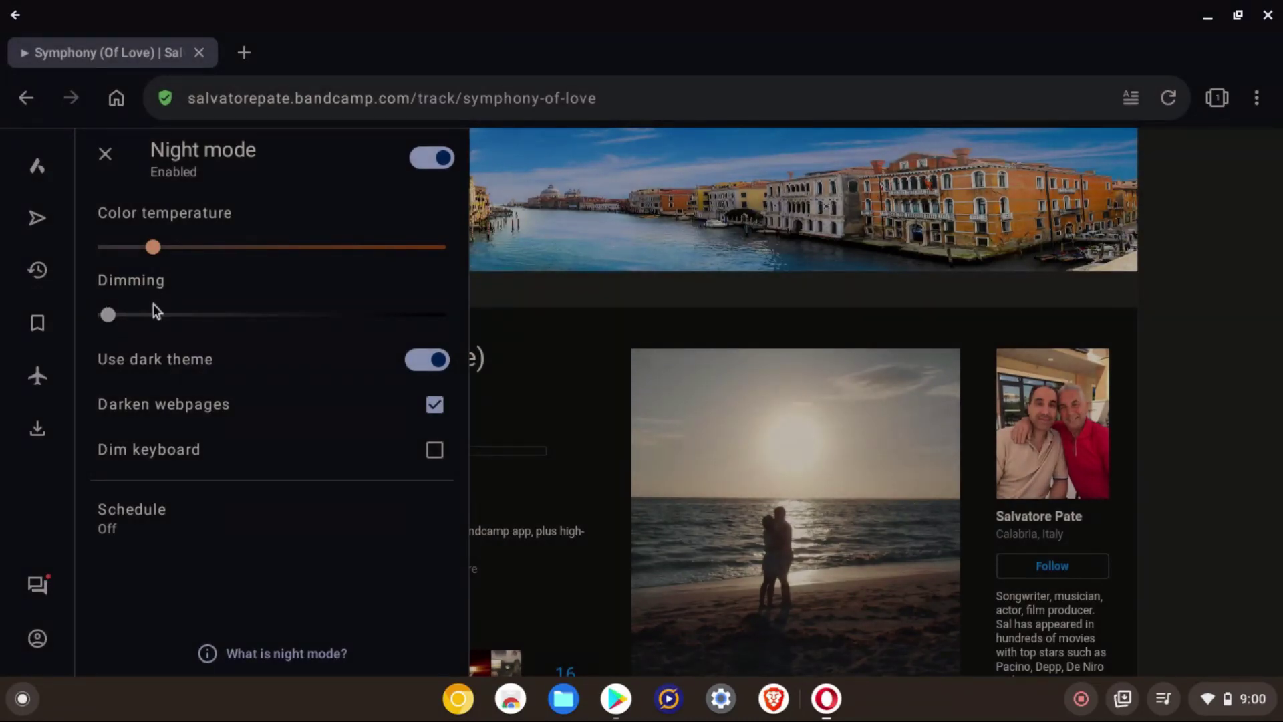
{"action": "left_click", "coordinate": [271, 317]}
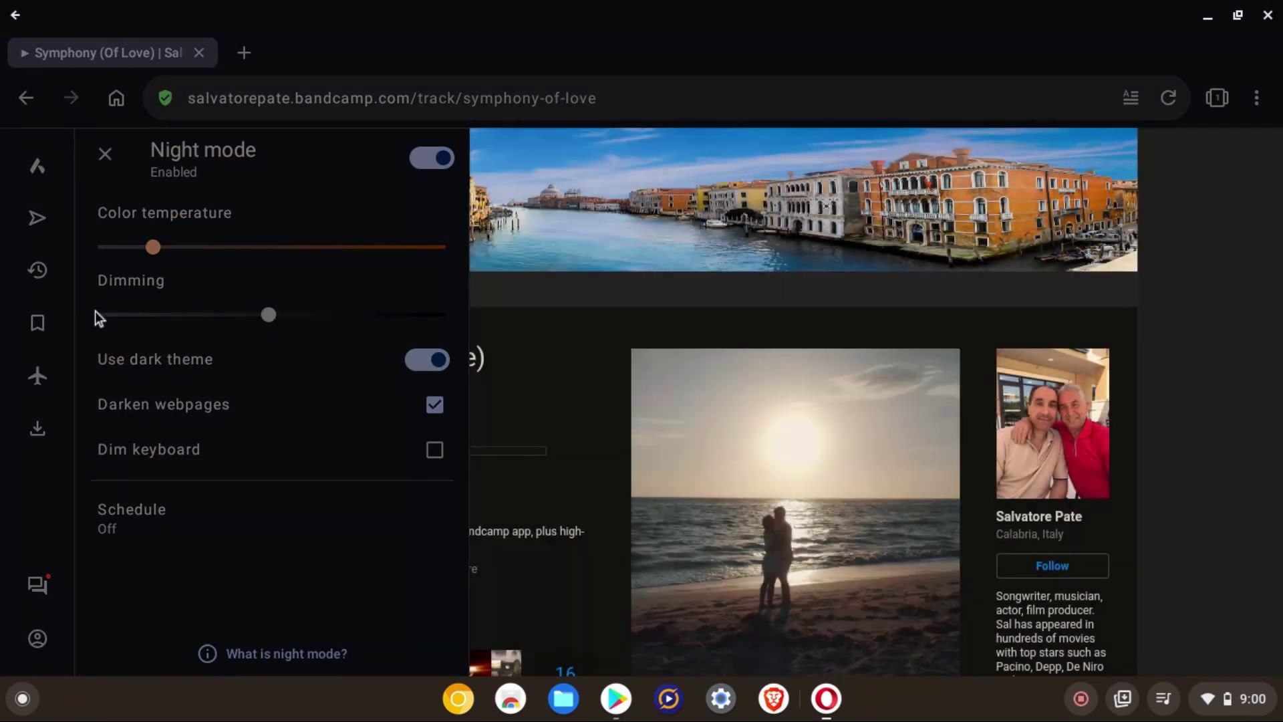
{"action": "left_click", "coordinate": [97, 315]}
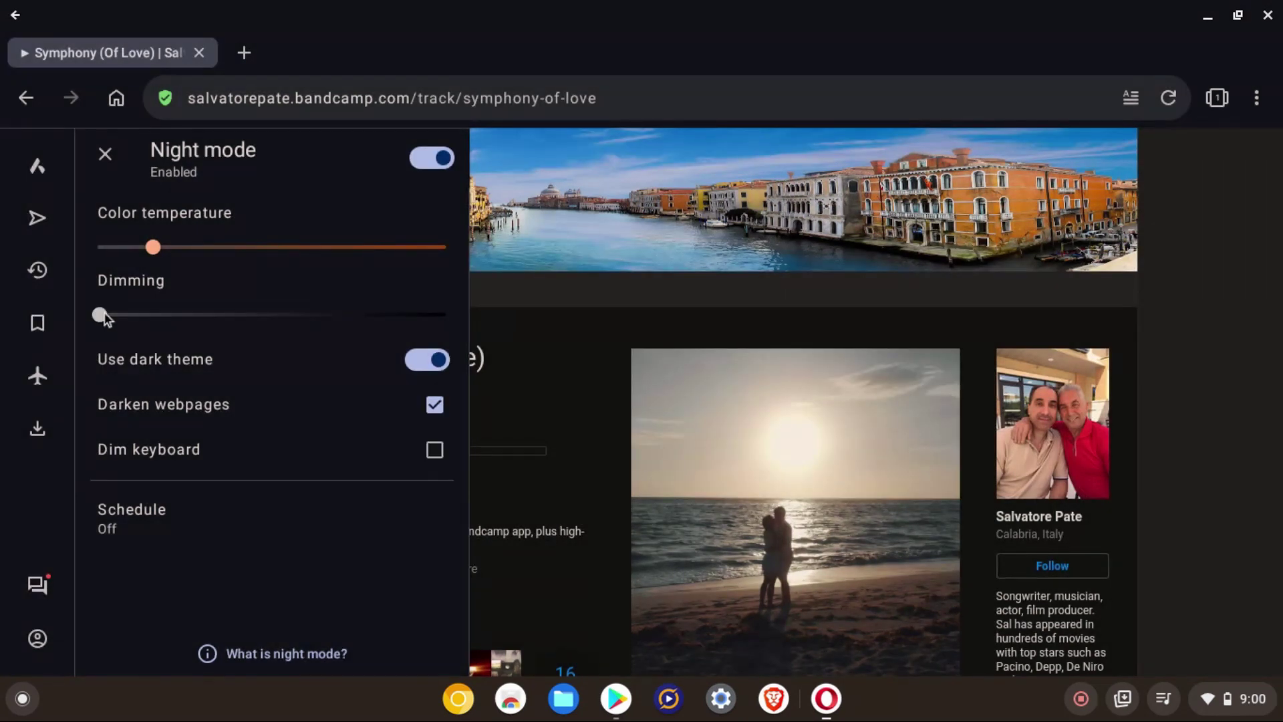
{"action": "left_click_drag", "start_coordinate": [98, 316], "coordinate": [108, 316]}
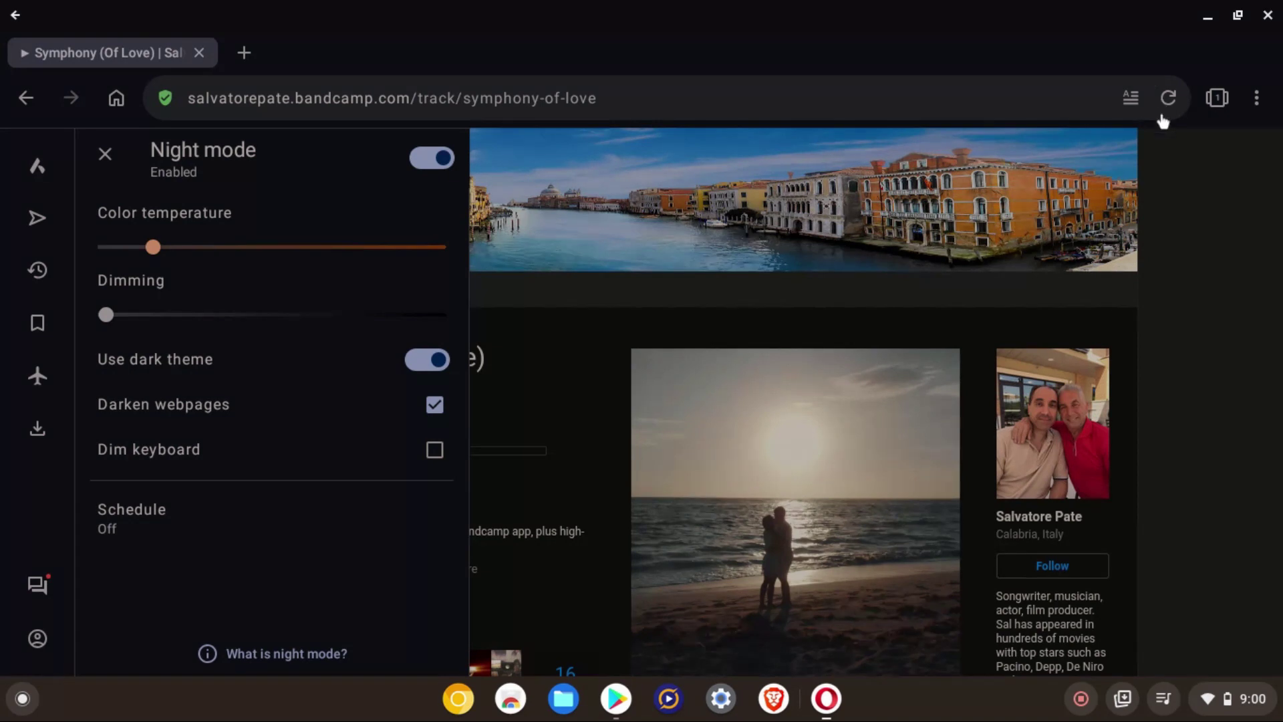
{"action": "left_click", "coordinate": [1201, 188]}
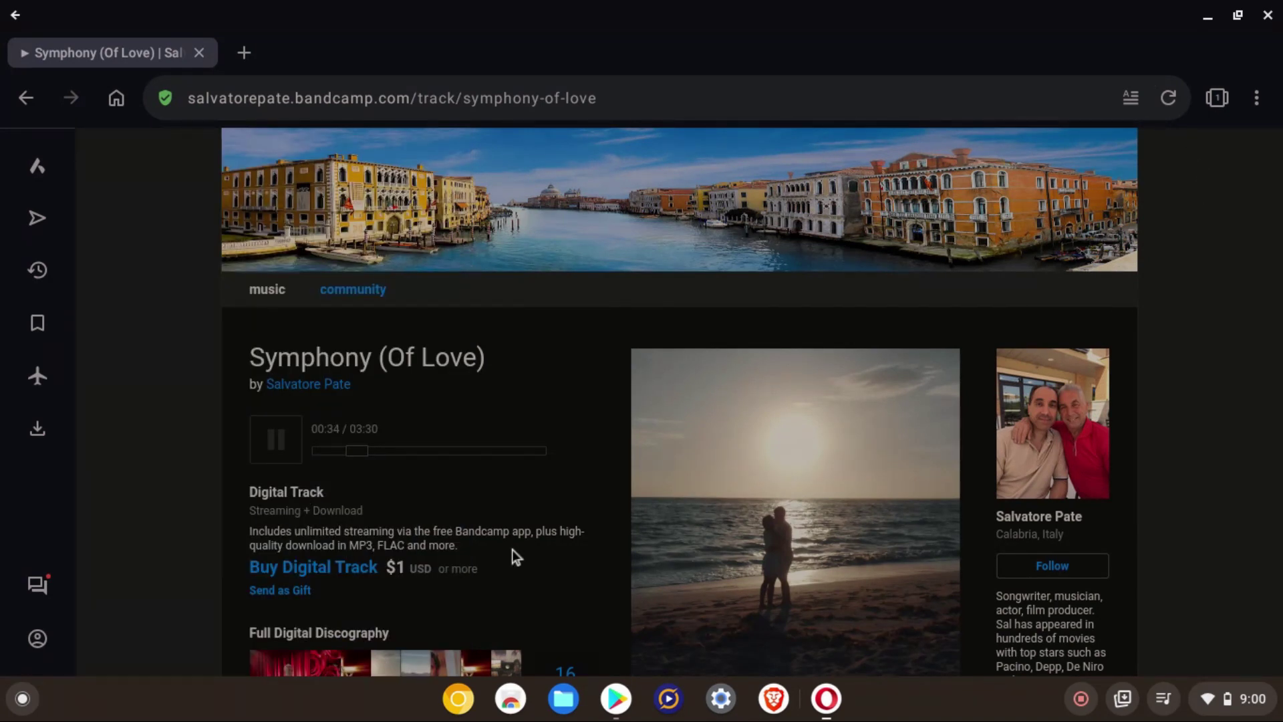
Minimise Opera and launch ChromeOS Settings via Quick Settings' gear icon.
{"action": "left_click", "coordinate": [1210, 20]}
{"action": "right_click", "coordinate": [770, 343]}
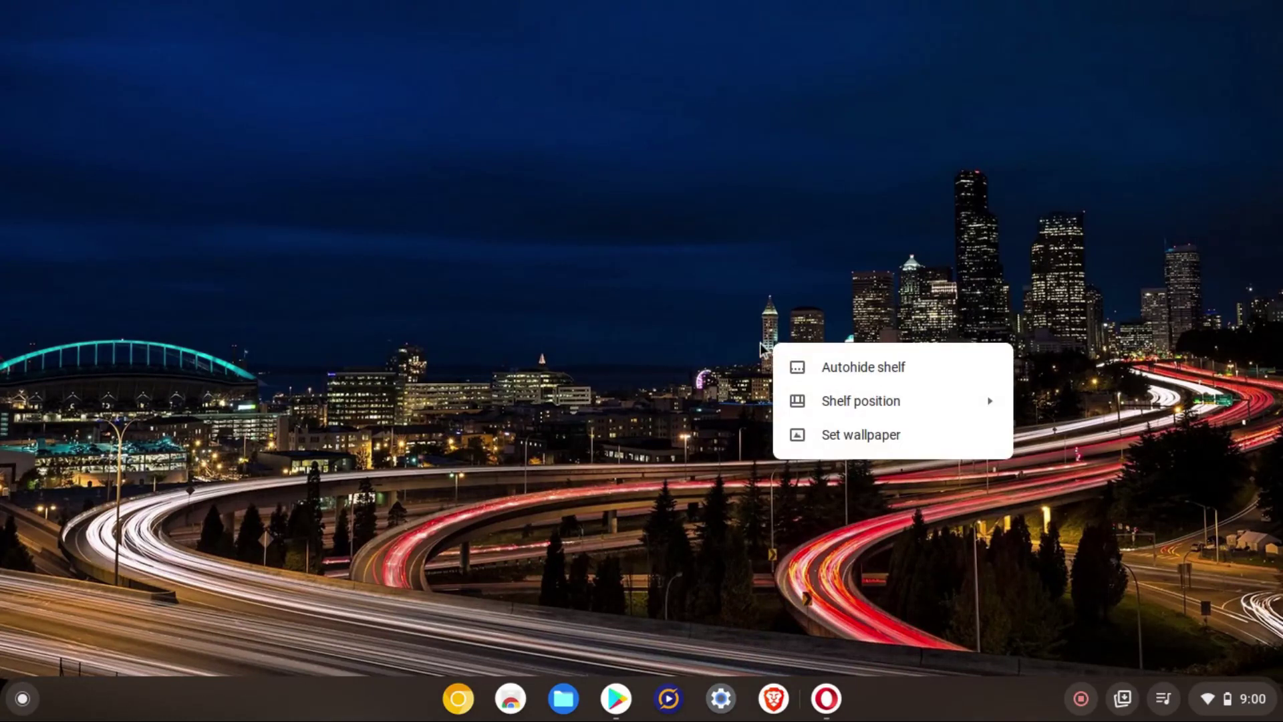
{"action": "left_click", "coordinate": [688, 379]}
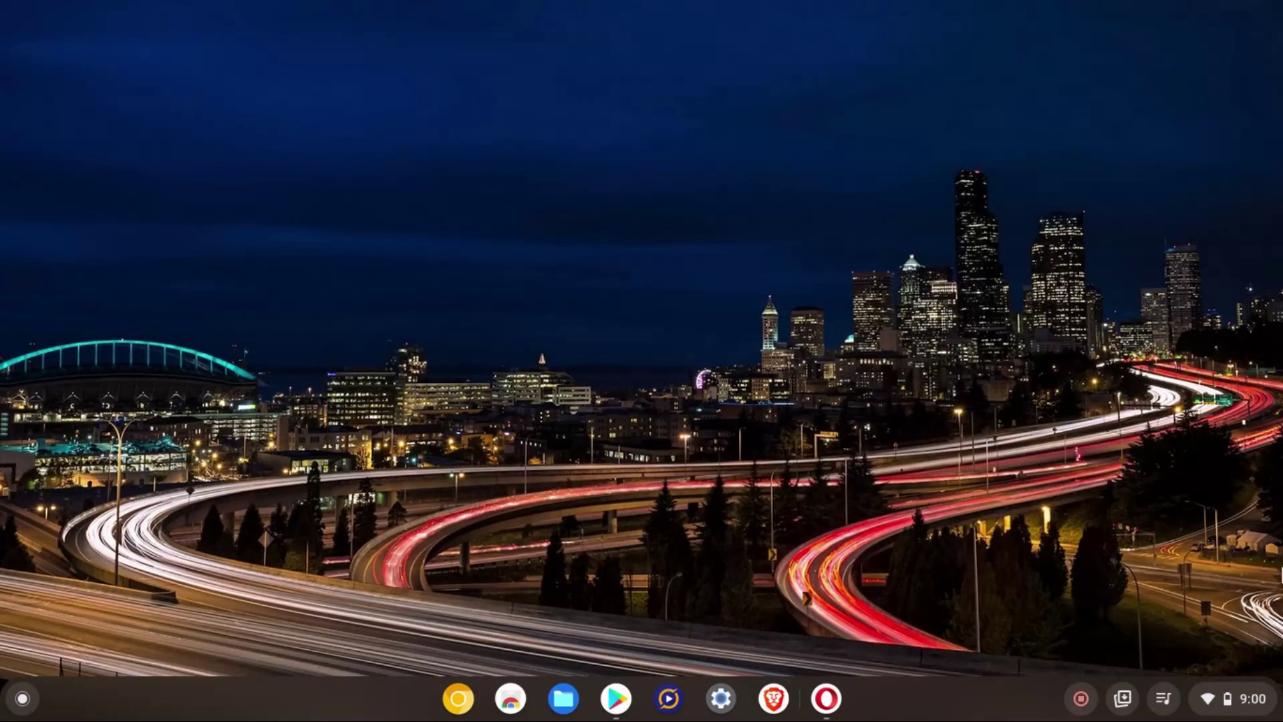
{"action": "left_click", "coordinate": [1239, 702]}
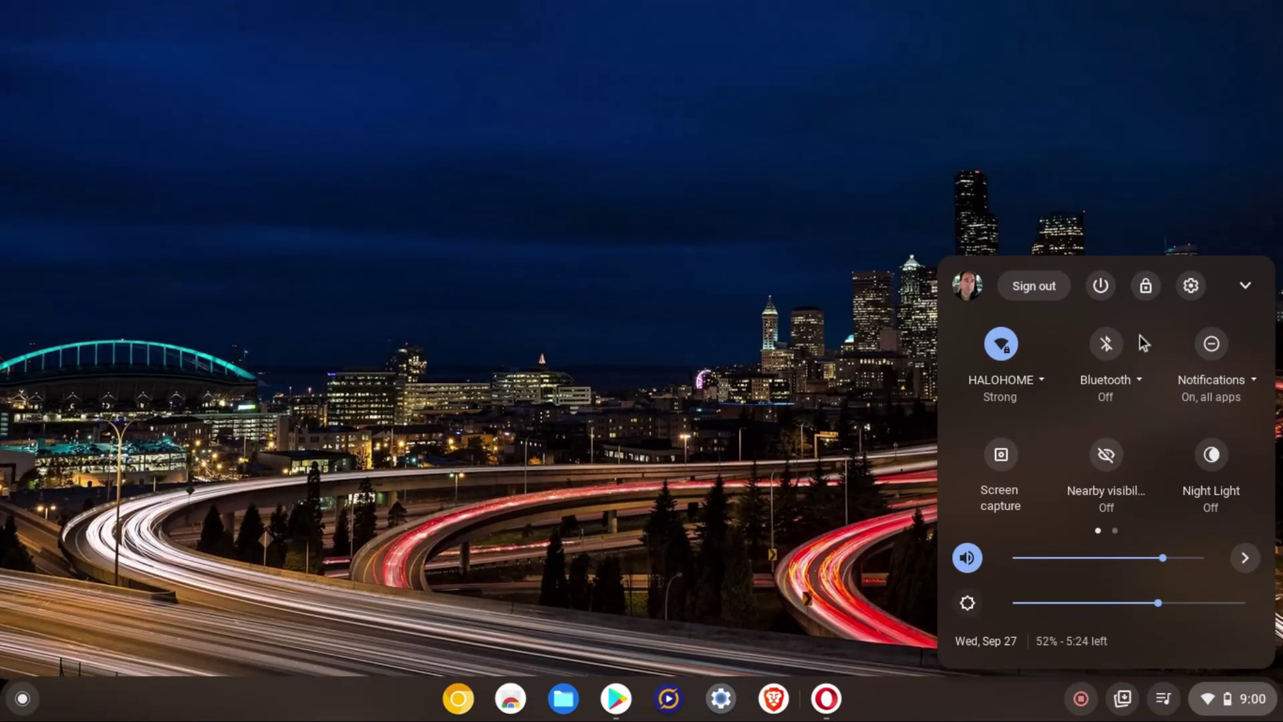
{"action": "left_click", "coordinate": [1191, 286]}
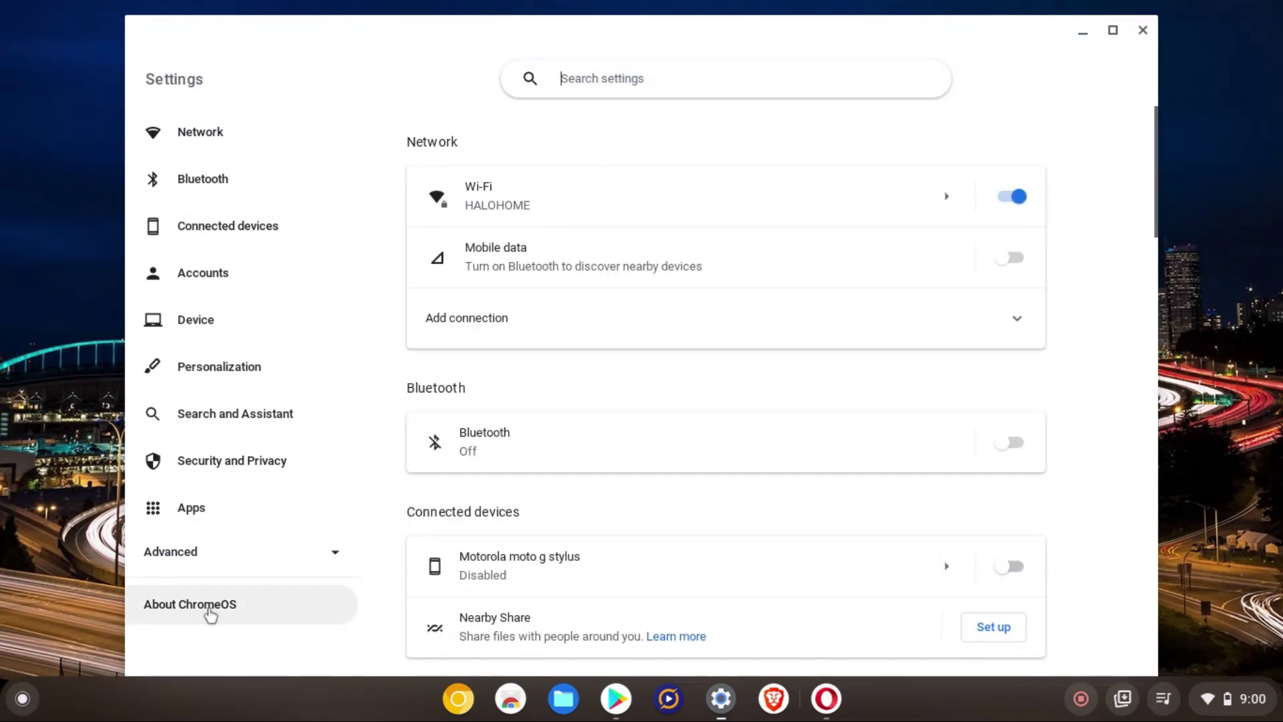
View About ChromeOS additional details, showing the beta channel and June 2022 update end.
{"action": "left_click", "coordinate": [206, 615]}
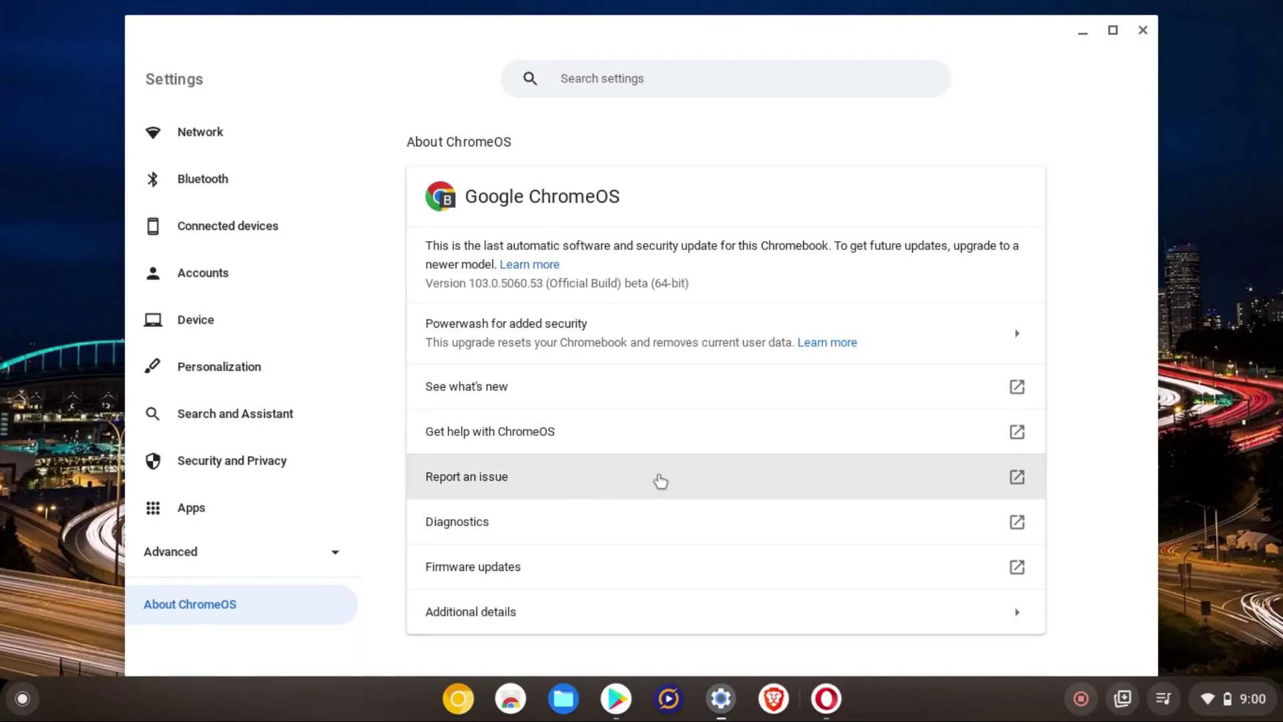
{"action": "left_click", "coordinate": [547, 611]}
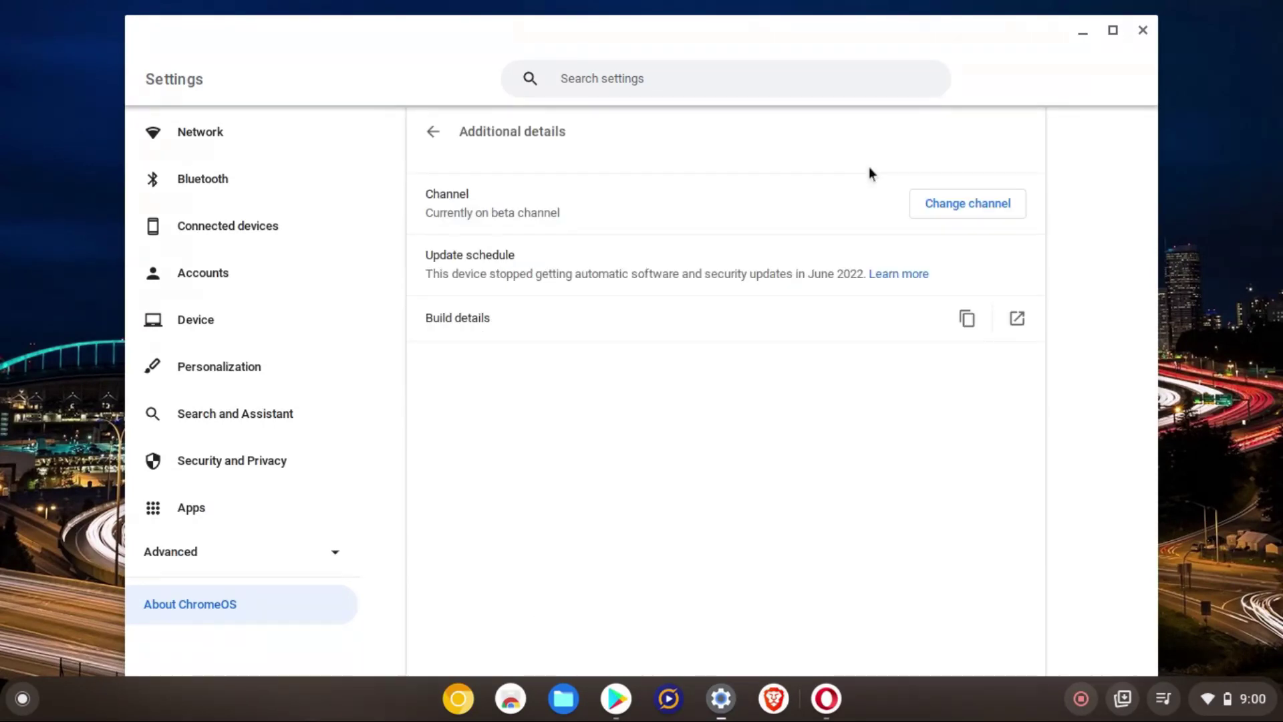